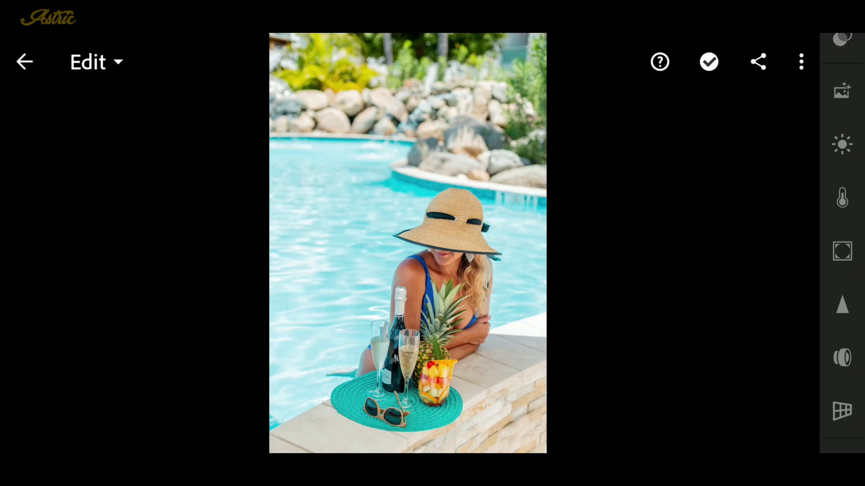
Show the Light panel for the poolside portrait, with all sliders still at zero.
click(842, 144)
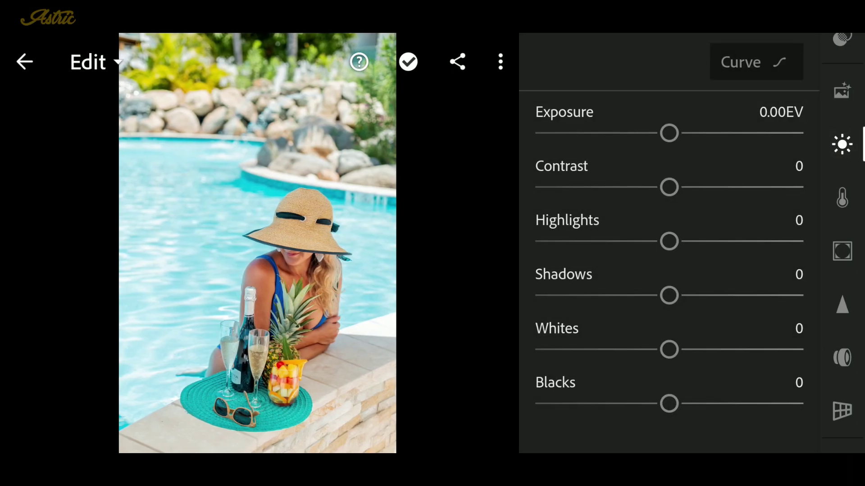
Set the Light sliders to contrast -20, highlights 30, shadows 40, whites -35 and blacks -6.
drag(669, 187, 631, 198)
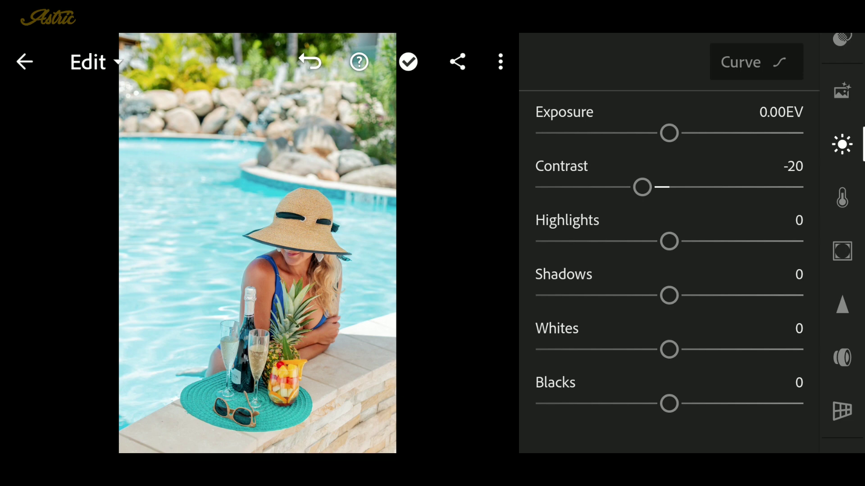
drag(669, 241, 710, 244)
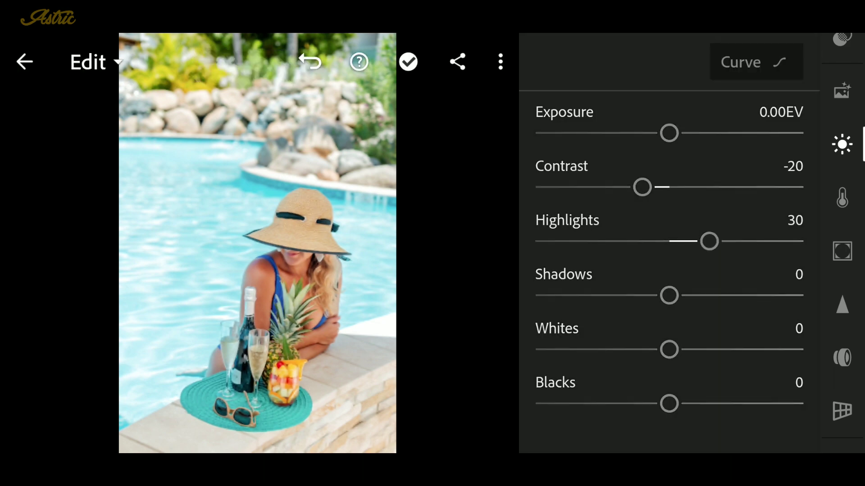
drag(668, 295, 737, 301)
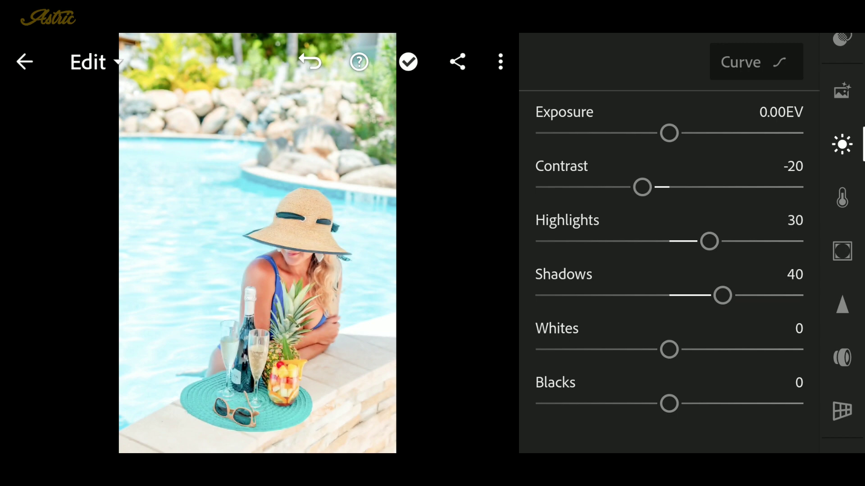
mouse_move(669, 350)
mouse_down()
mouse_move(594, 356)
mouse_move(620, 351)
mouse_up()
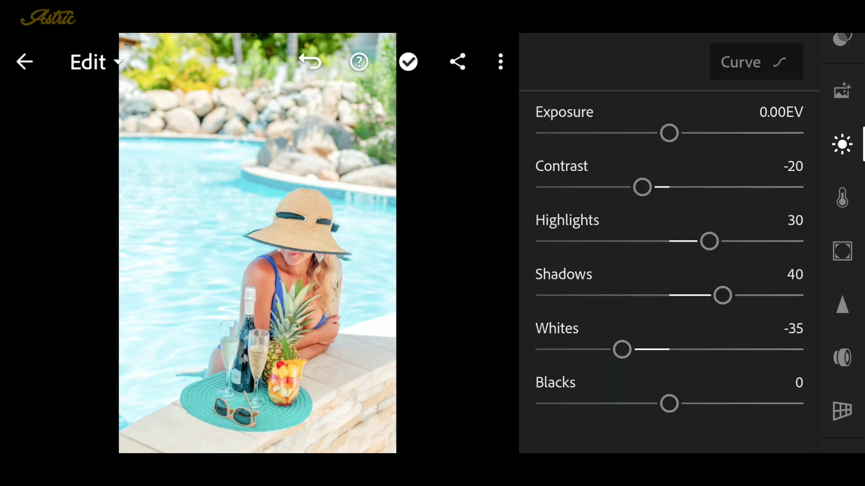
mouse_move(670, 404)
mouse_down()
mouse_move(657, 404)
mouse_move(667, 404)
mouse_up()
Paste the previously copied tone curve onto the portrait in the Curve editor.
click(757, 62)
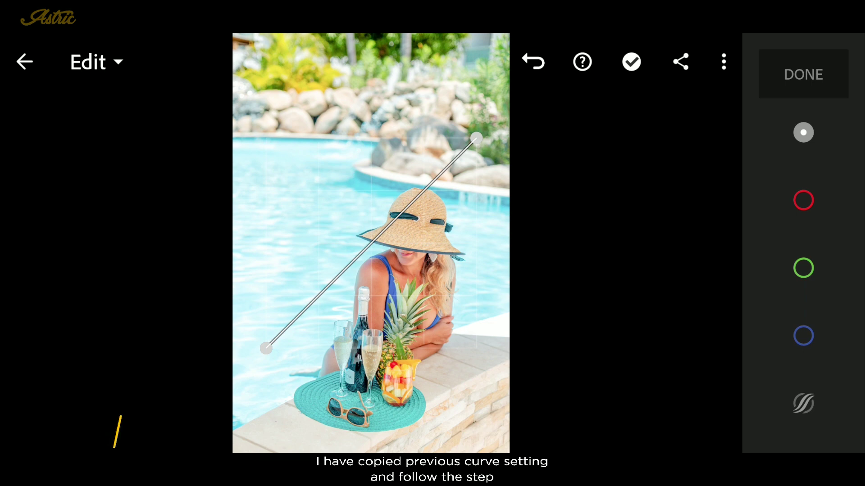
click(723, 61)
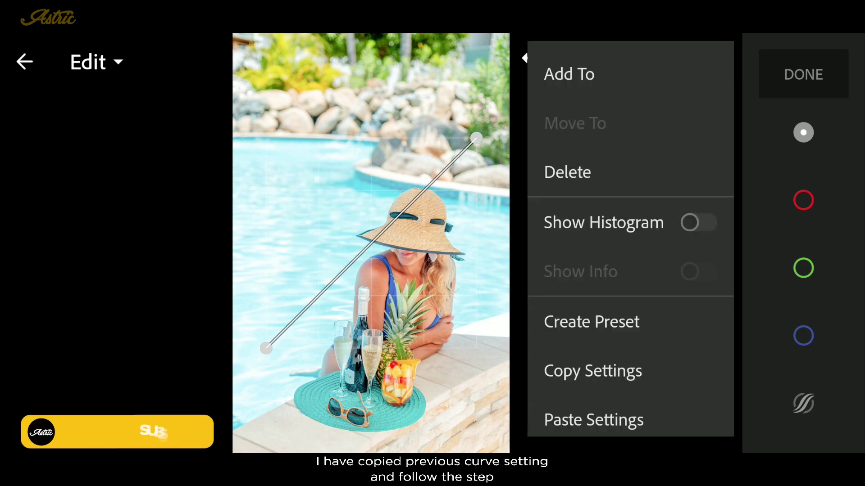
click(628, 420)
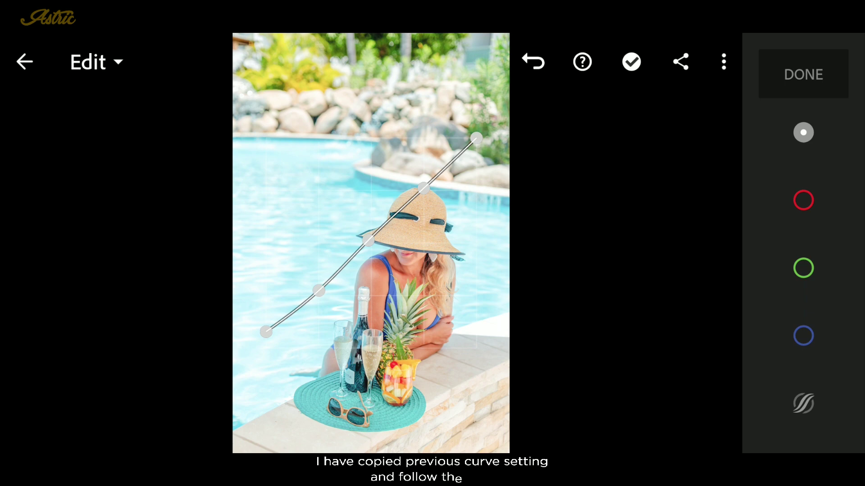
click(803, 74)
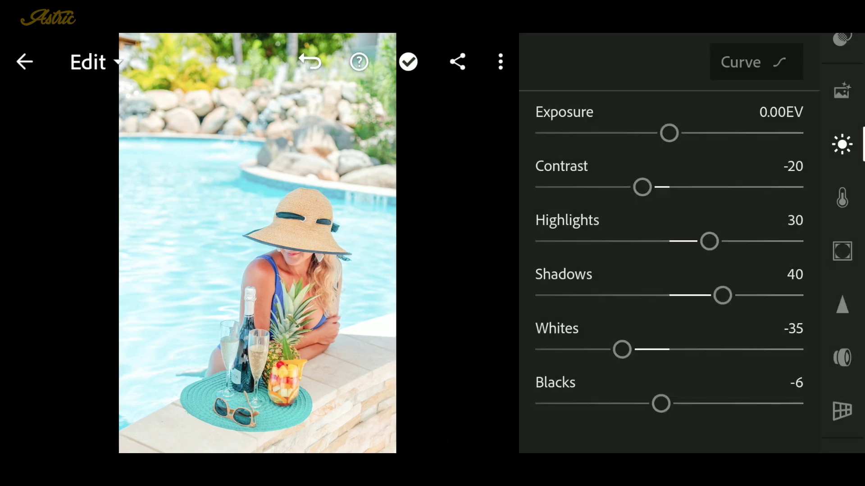
Set temperature to -8, orange mix to -8/9/-11, and yellow to hue -57, saturation -40.
click(841, 198)
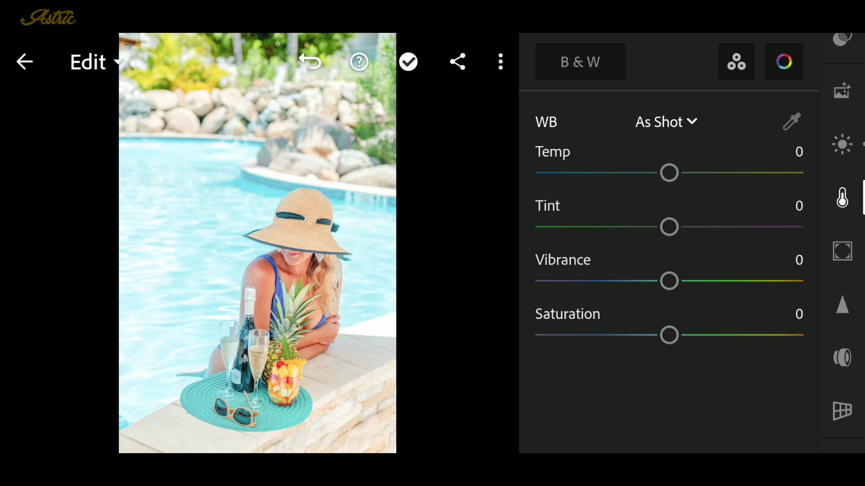
drag(669, 173, 659, 175)
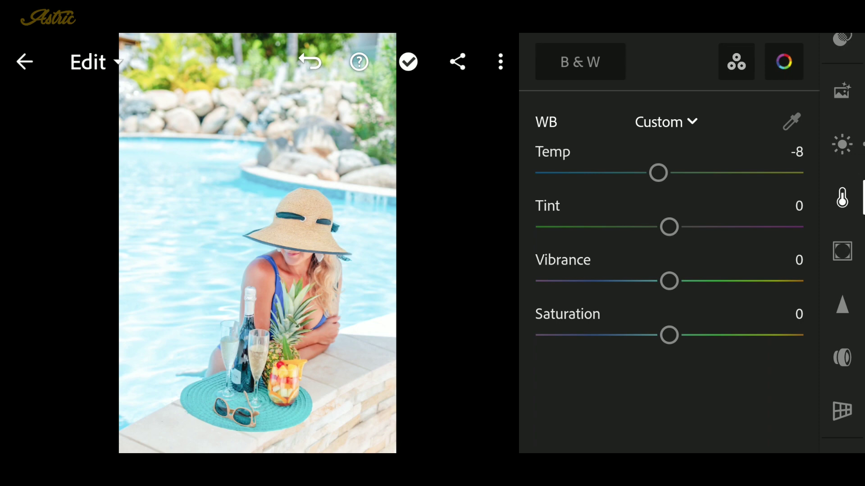
click(784, 62)
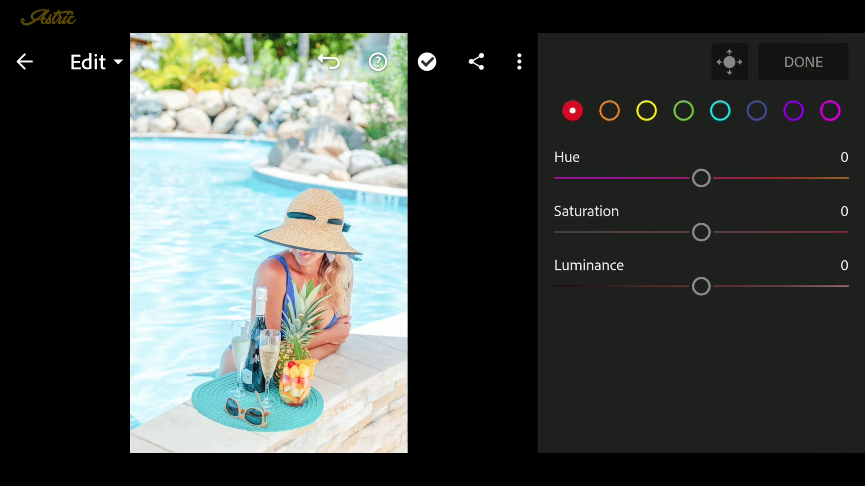
click(609, 111)
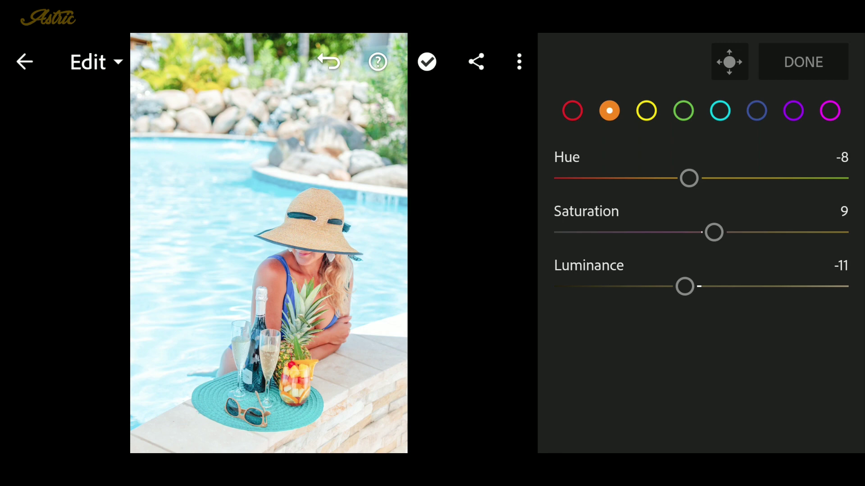
click(646, 110)
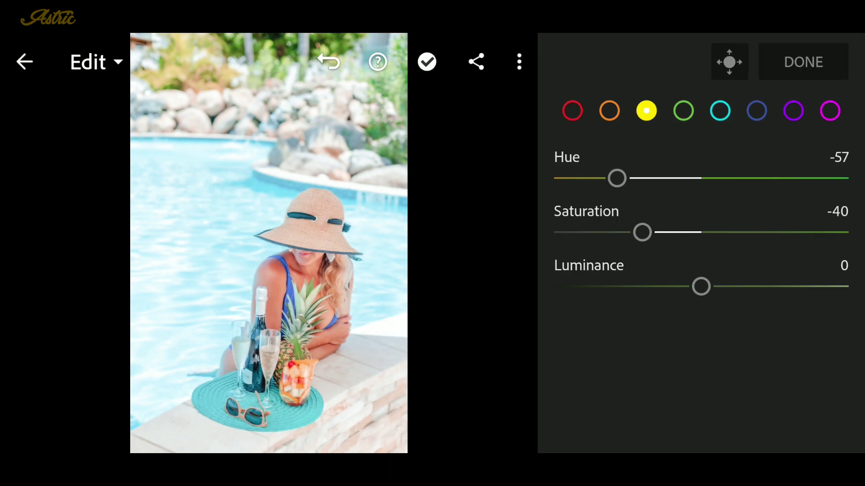
Set Green to hue -78, saturation 90, and Aqua to hue 12, saturation -3.
click(684, 111)
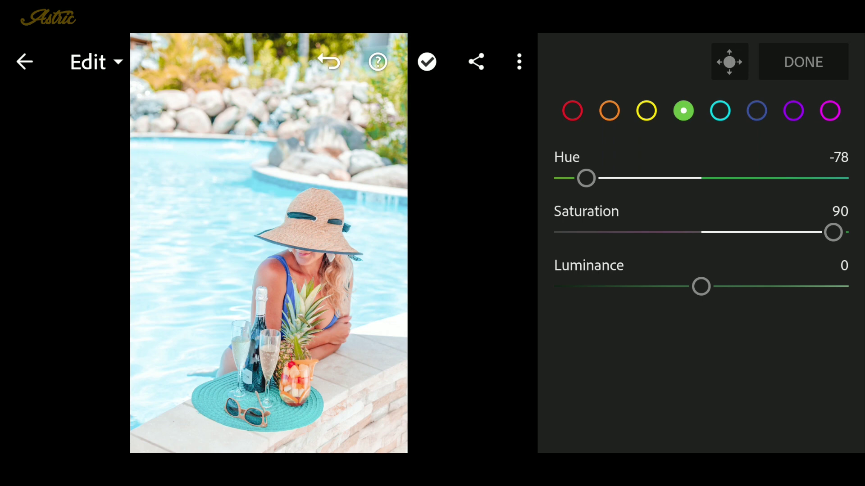
click(720, 110)
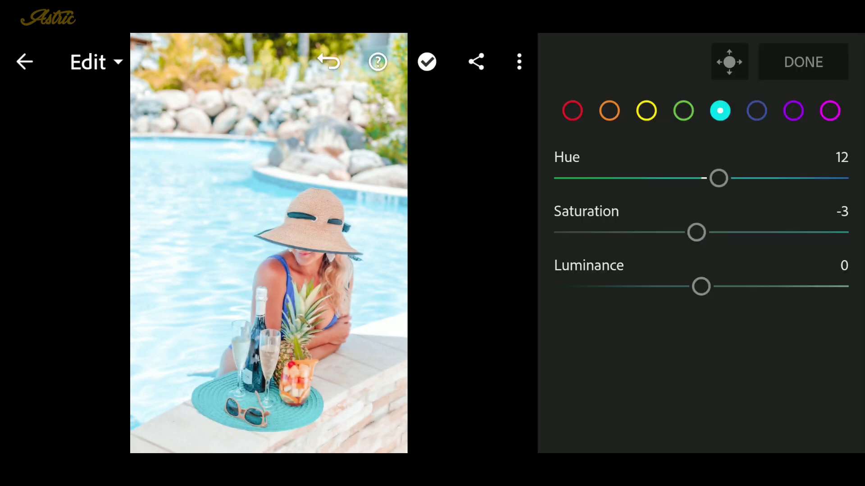
Set Blue to hue -6 and saturation -20, then exit Color Mix.
click(756, 110)
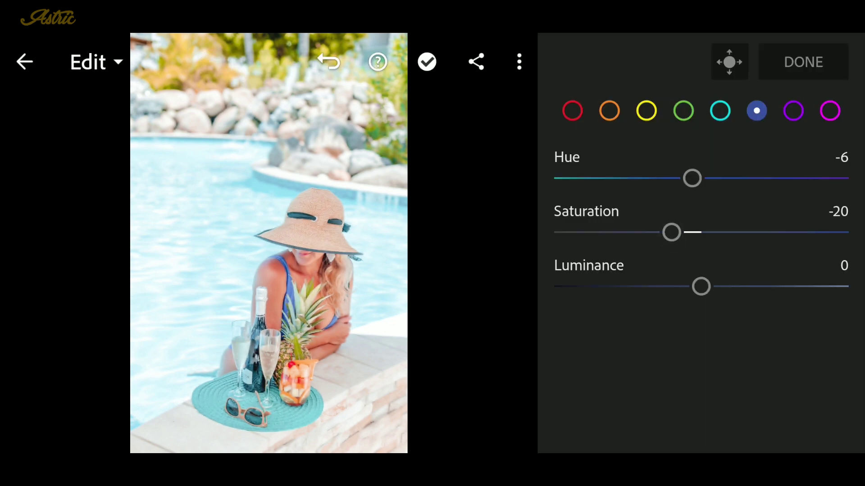
click(803, 62)
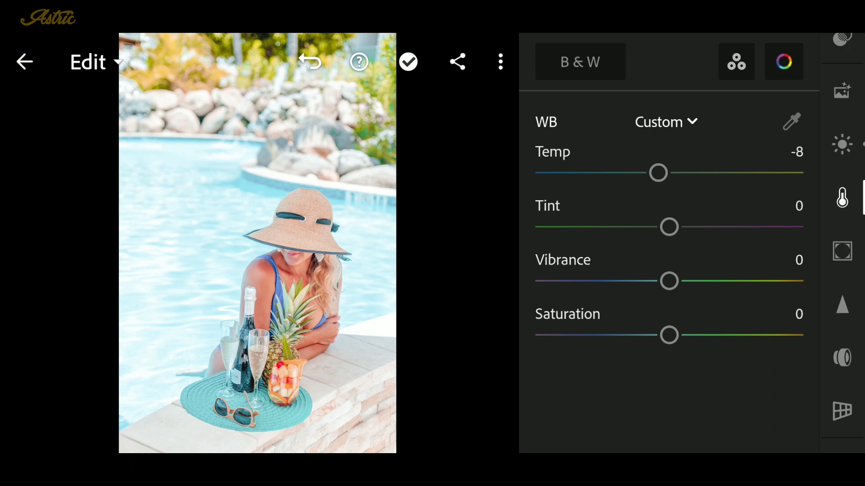
Grade the shadows in Color Grading to hue 195 and saturation 4.
click(736, 62)
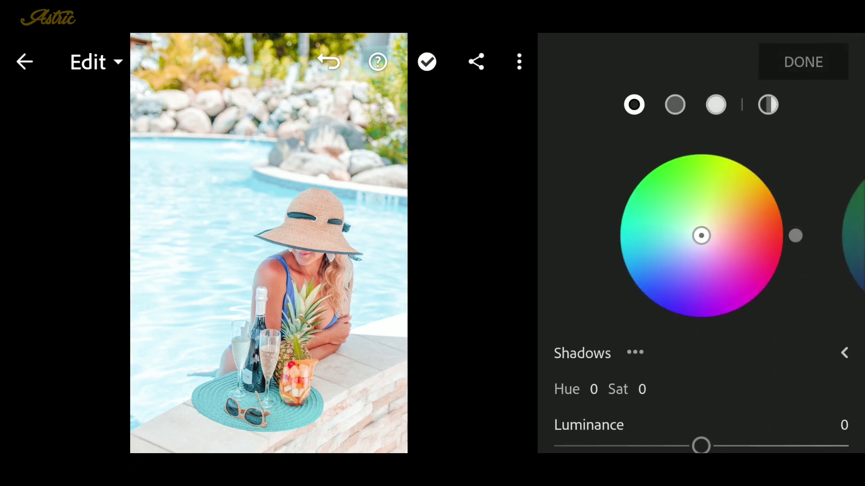
scroll(774, 295, down, 3)
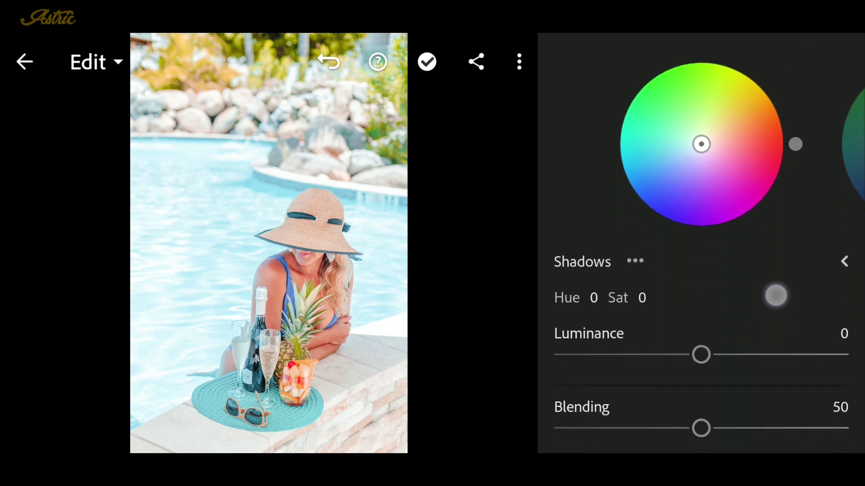
click(843, 257)
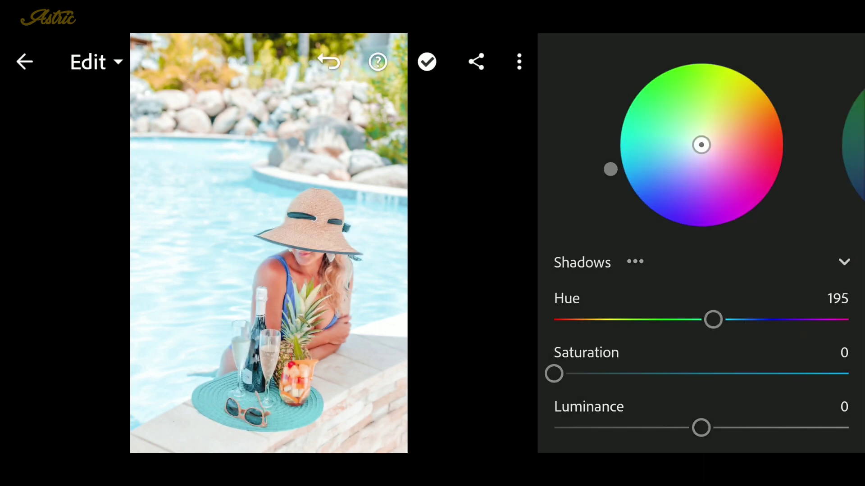
drag(563, 384, 576, 384)
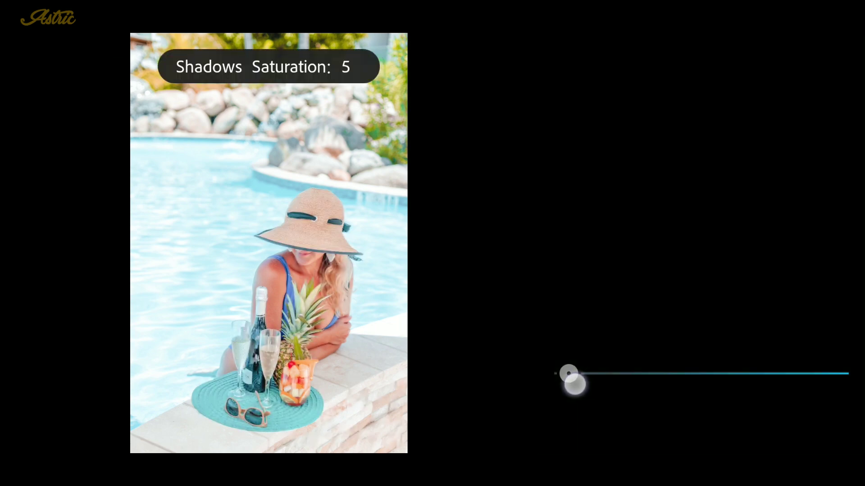
drag(576, 383, 568, 382)
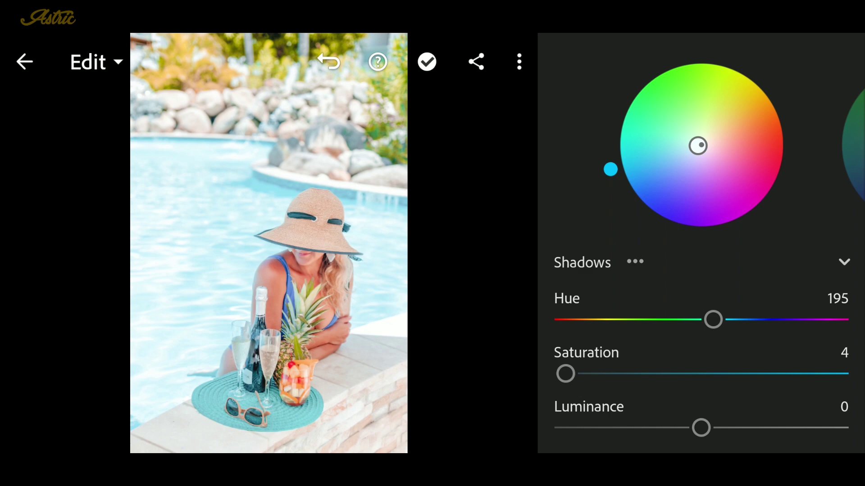
Set the Color Grading highlights to hue 193 and saturation 4, then return to Color.
click(848, 151)
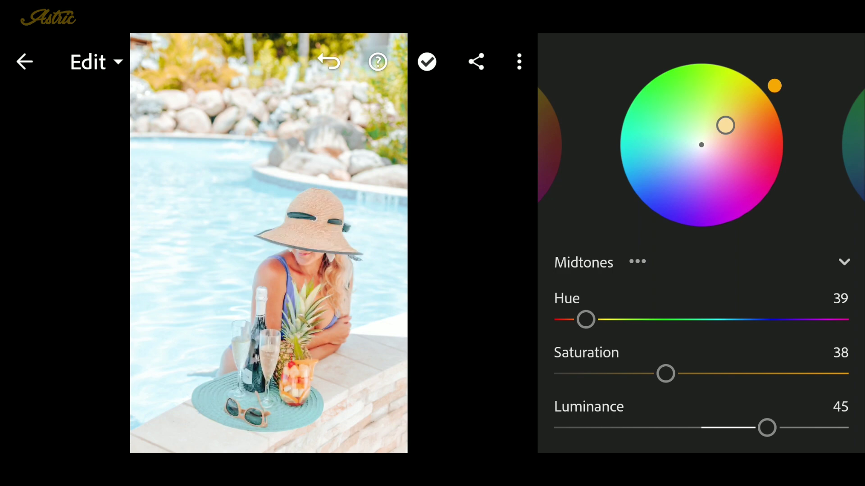
click(850, 146)
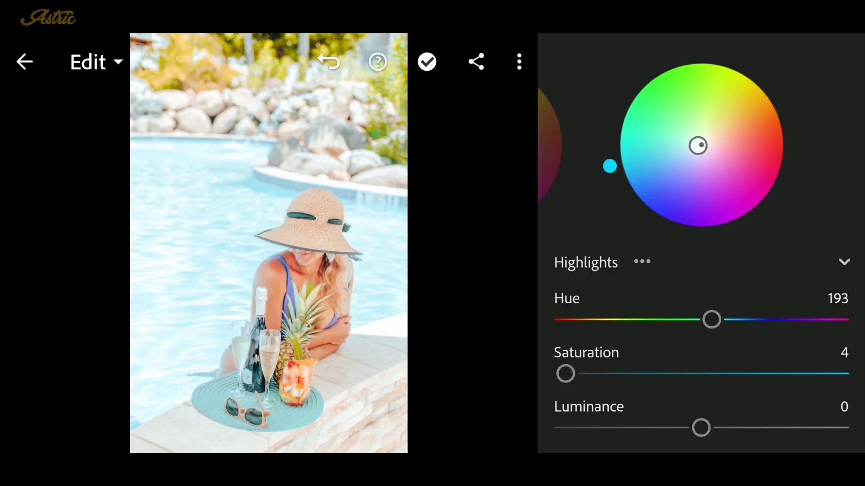
scroll(703, 203, up, 3)
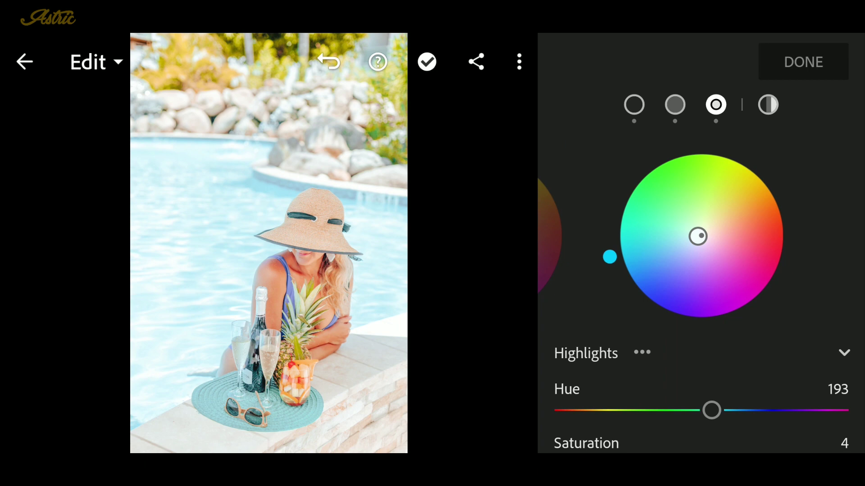
click(816, 67)
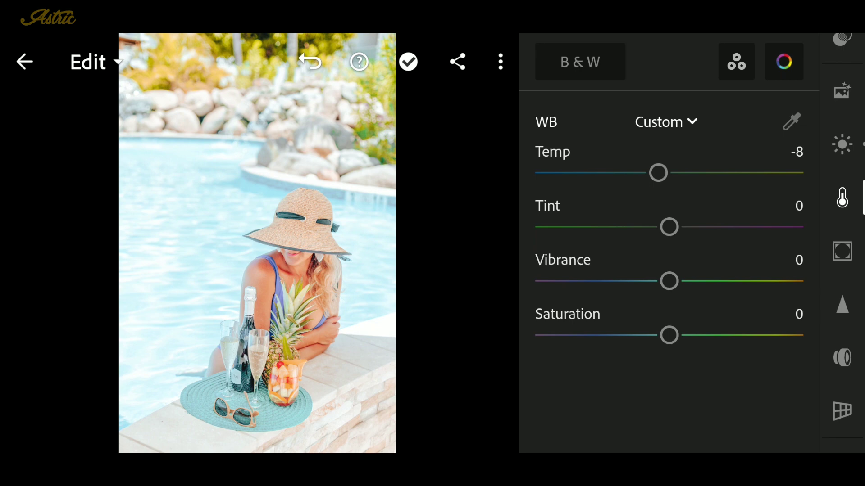
Set Effects clarity to 4, dehaze to 3 and vignette to -15.
click(842, 251)
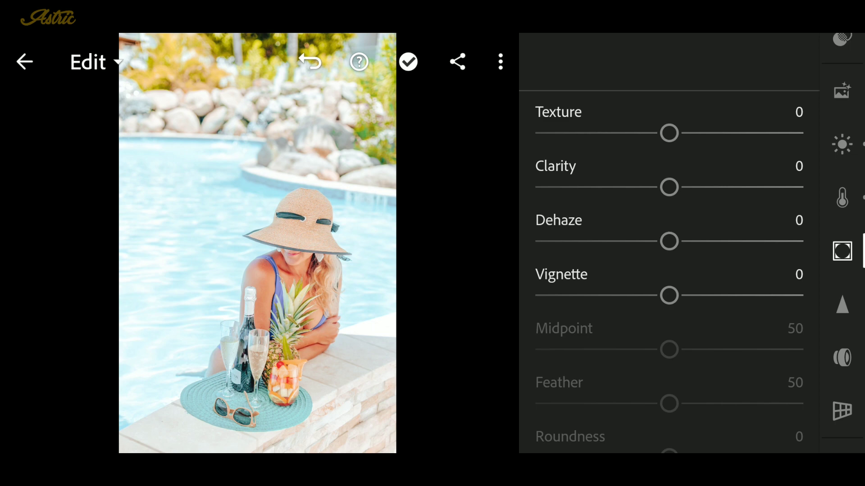
mouse_move(669, 187)
mouse_down()
mouse_move(683, 187)
mouse_move(662, 196)
mouse_up()
drag(669, 241, 672, 241)
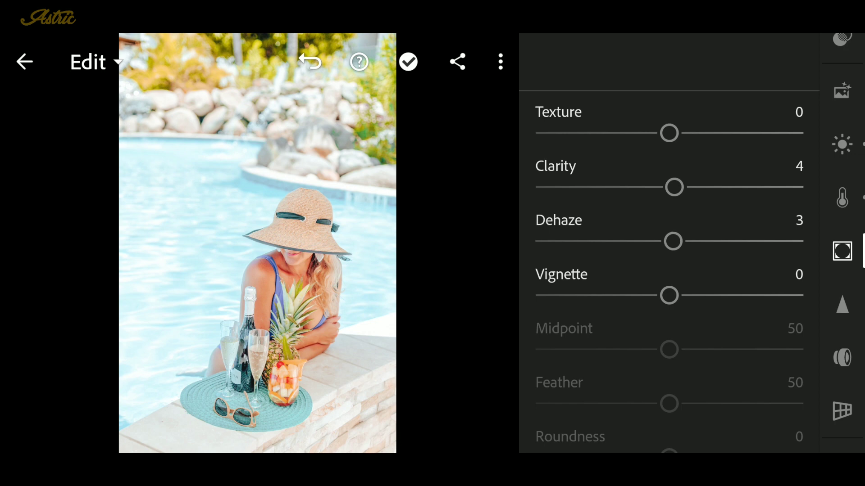
drag(669, 296, 645, 298)
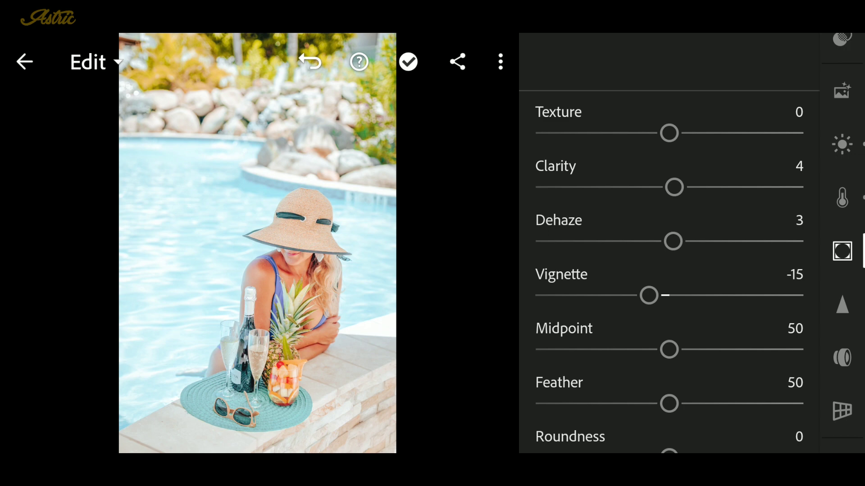
Set Detail noise reduction to 15 and color noise reduction to 25, then hide the panel.
click(842, 304)
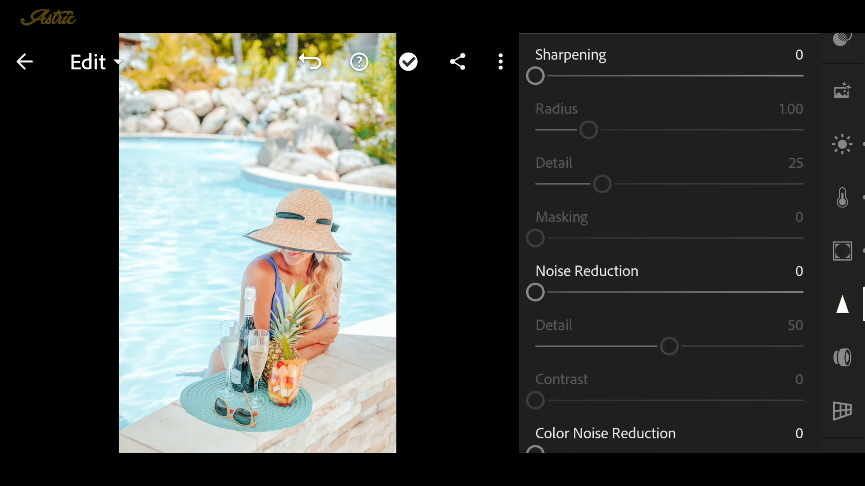
drag(703, 292, 725, 158)
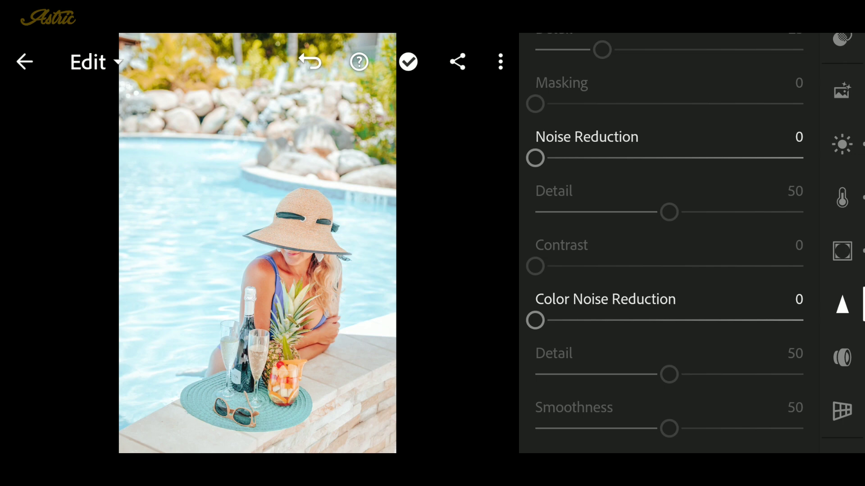
drag(538, 165, 595, 172)
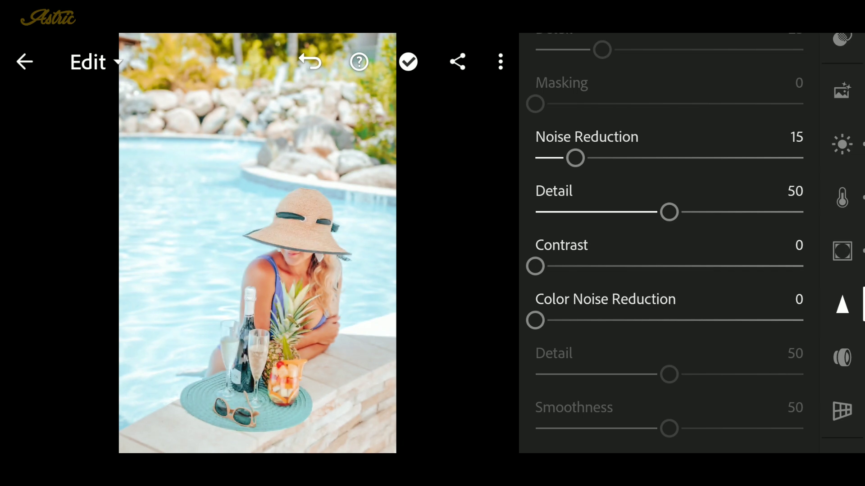
drag(554, 327, 613, 331)
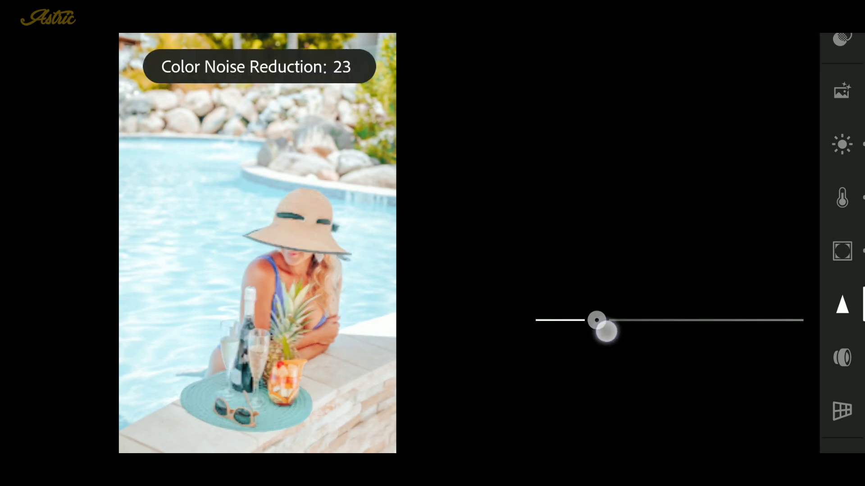
drag(614, 331, 606, 332)
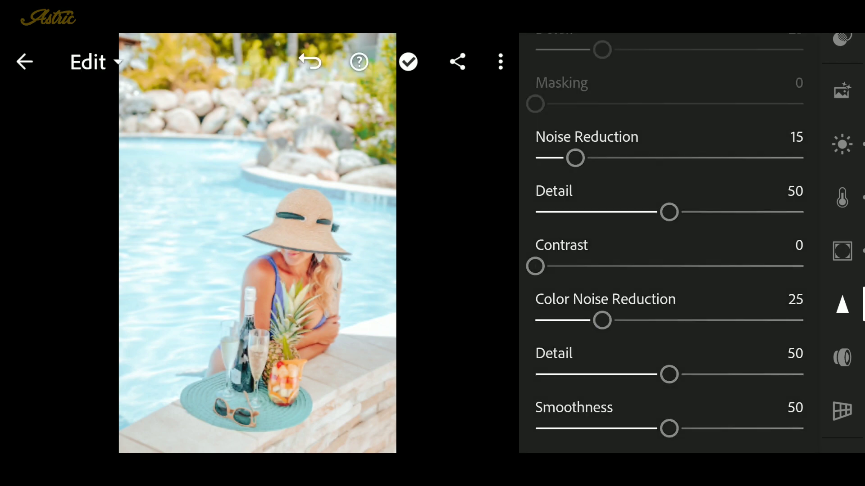
click(475, 312)
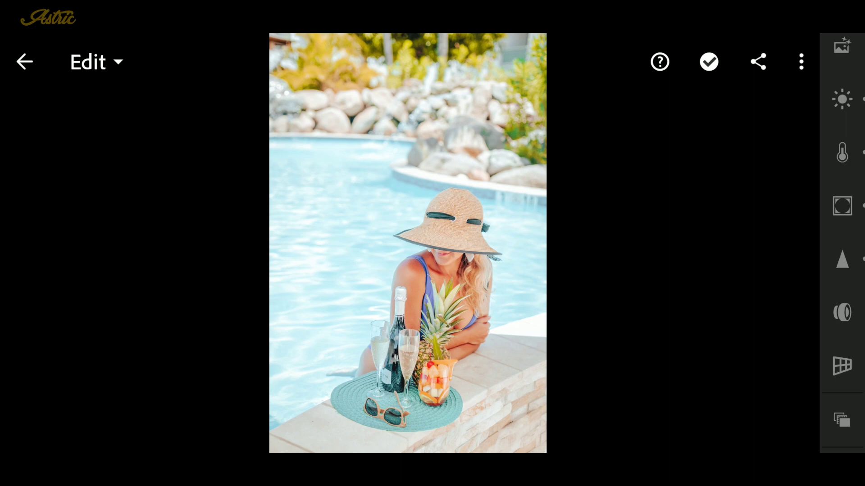
Copy the pool portrait's light, colour, effects and detail settings, then advance to the sailboat photo.
click(800, 62)
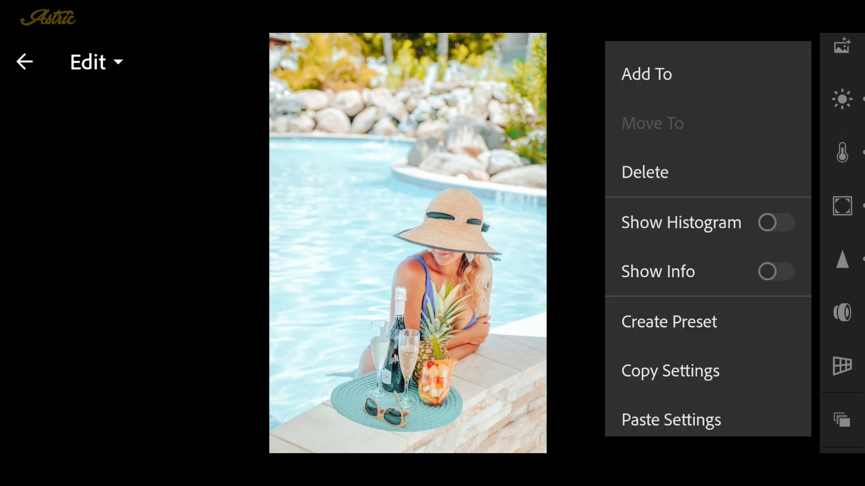
click(670, 371)
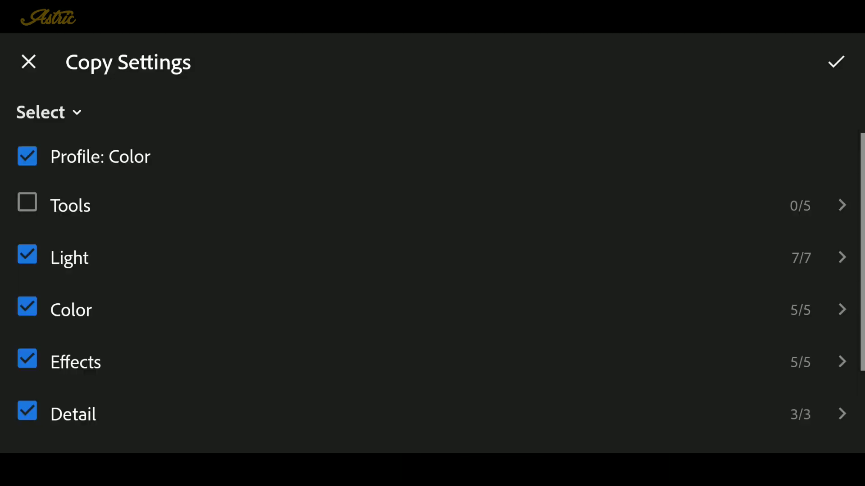
click(835, 63)
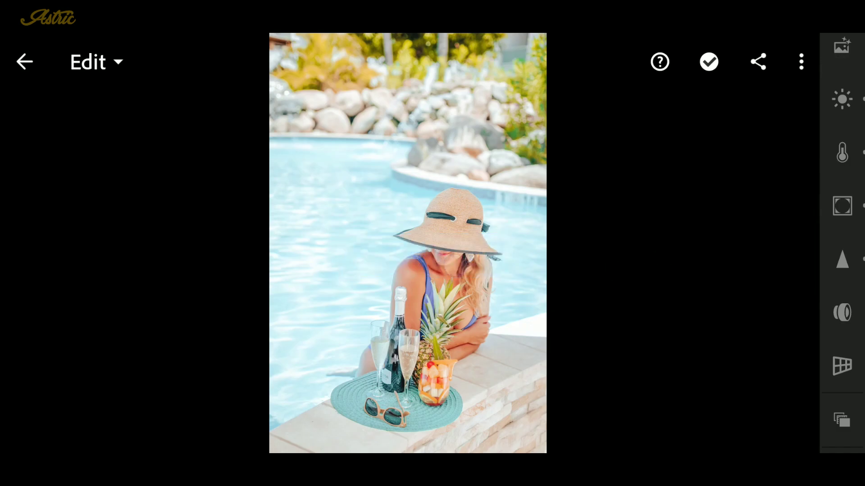
drag(338, 270, 608, 270)
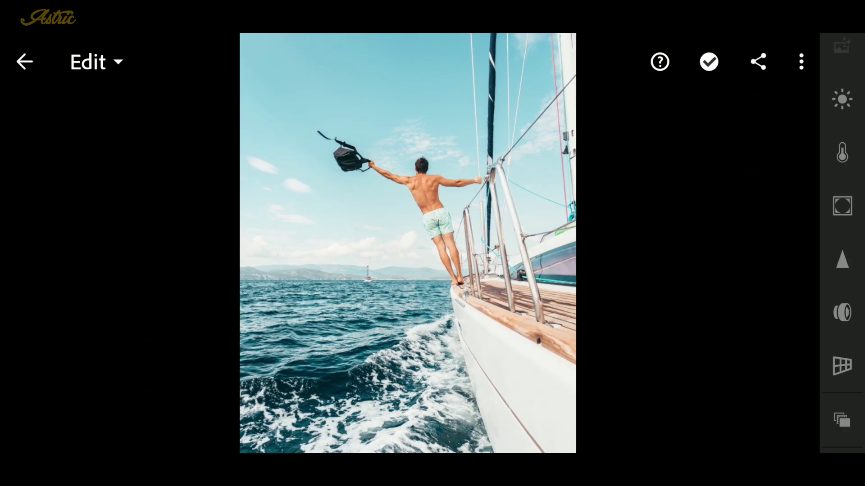
Paste the copied pastel-teal settings onto the sailboat and poolside hat photos.
click(805, 69)
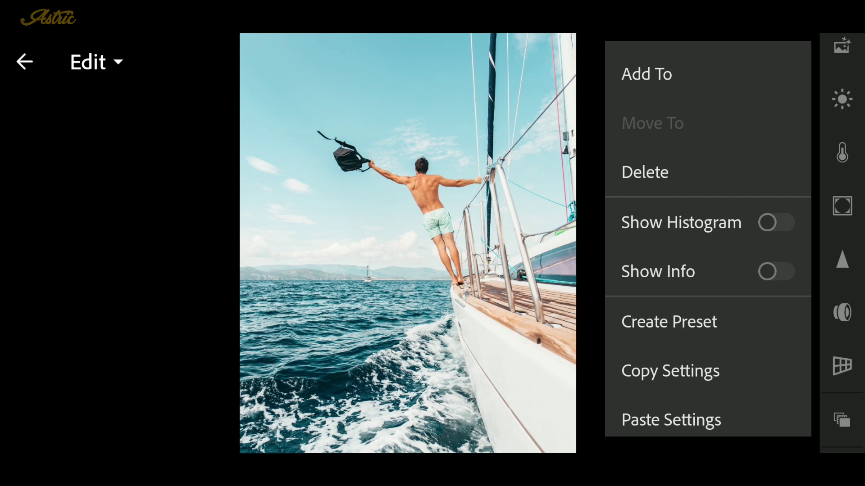
click(706, 424)
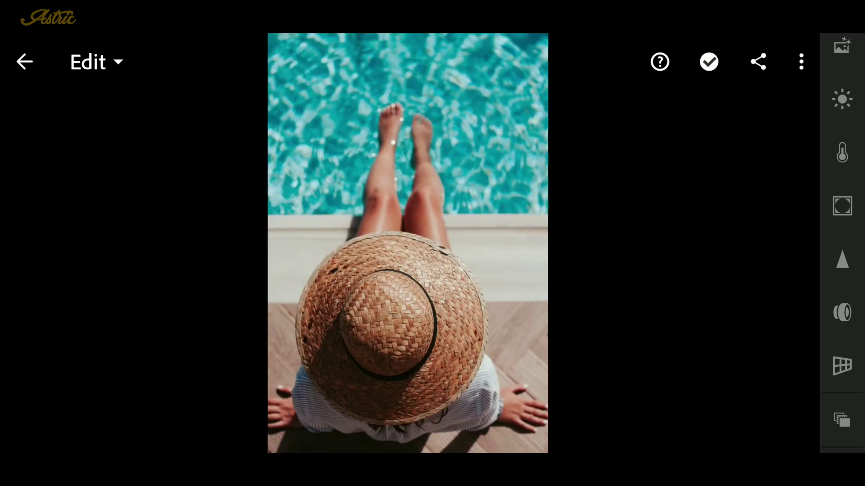
click(801, 61)
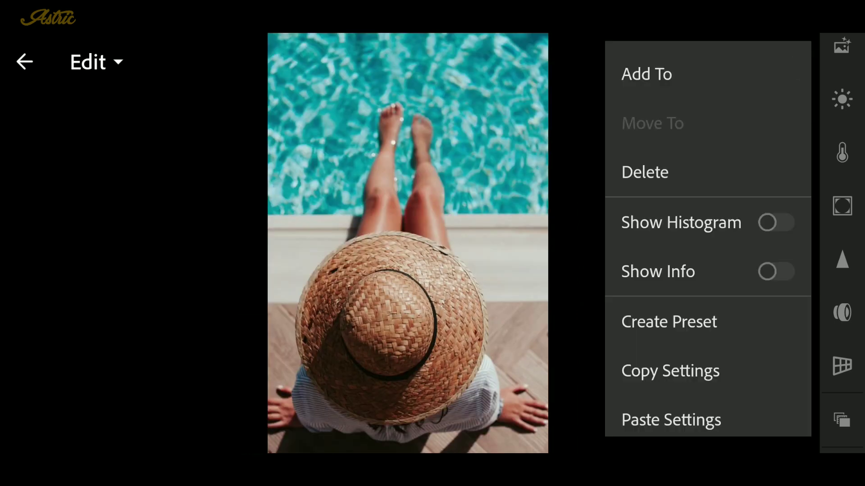
click(671, 420)
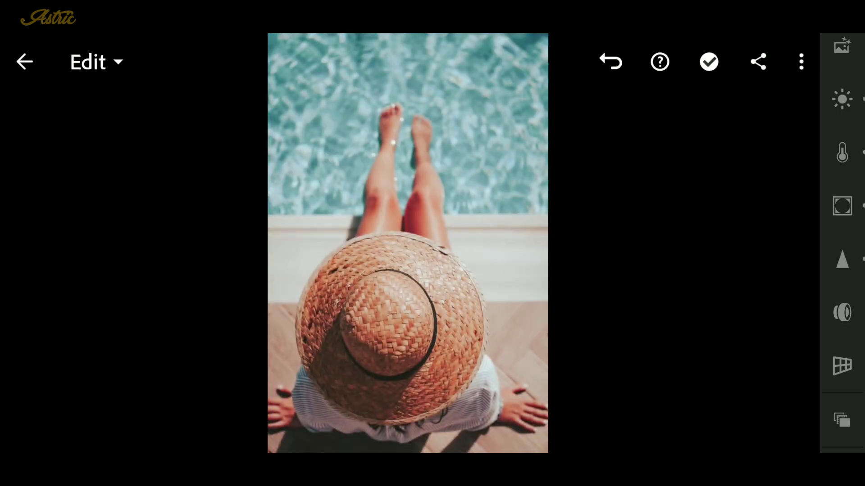
Paste the same pastel-teal settings onto the beach swing and beach hat photos.
drag(248, 294, 403, 291)
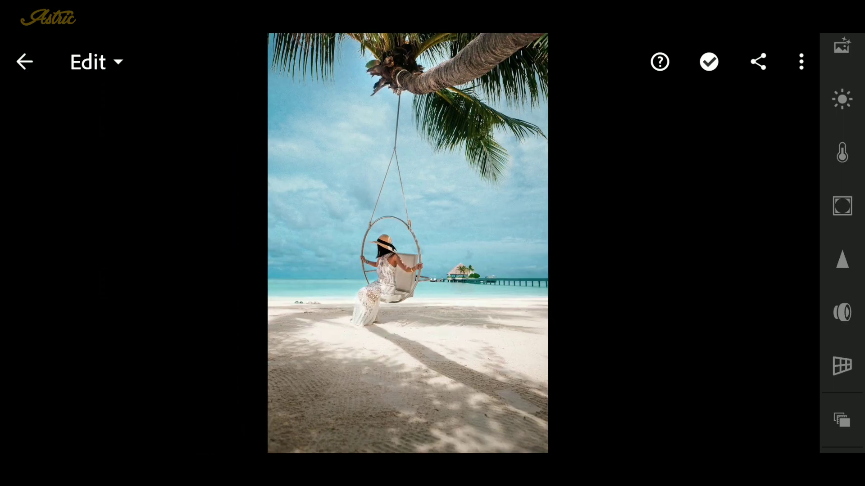
click(801, 63)
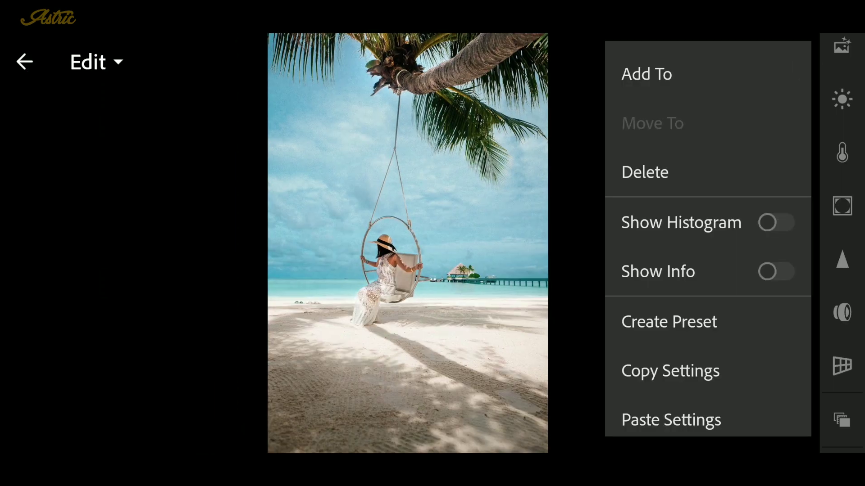
click(671, 420)
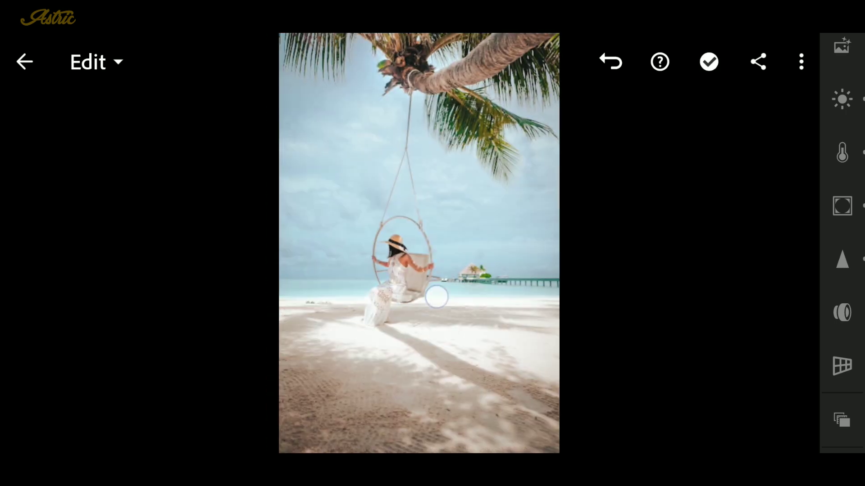
drag(435, 295, 474, 295)
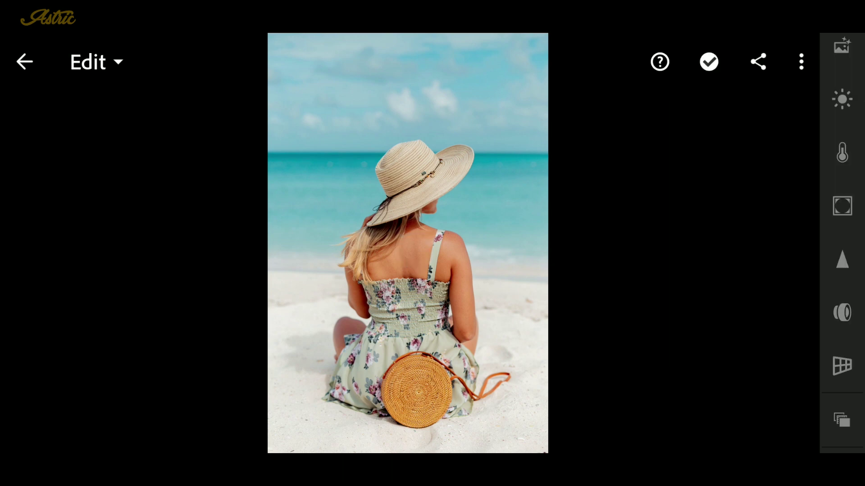
click(801, 62)
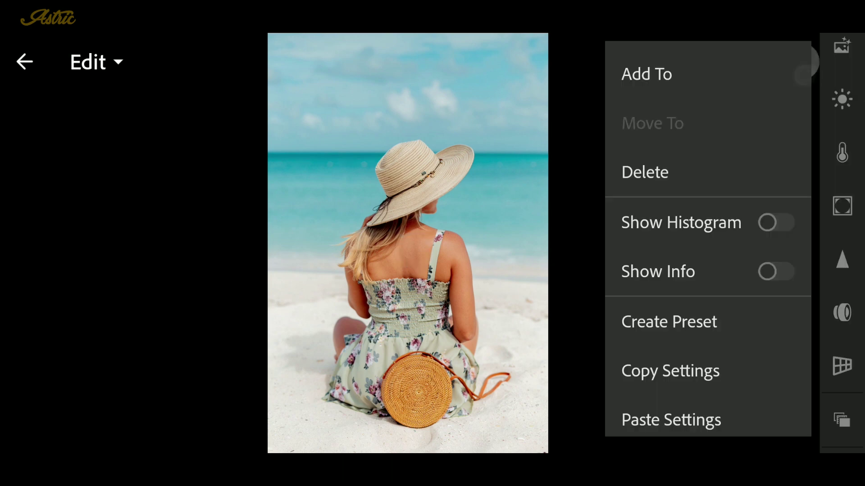
click(671, 420)
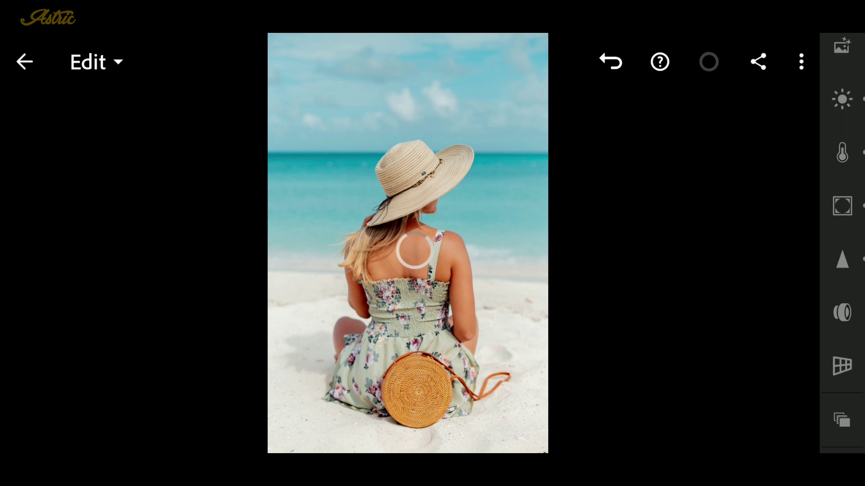